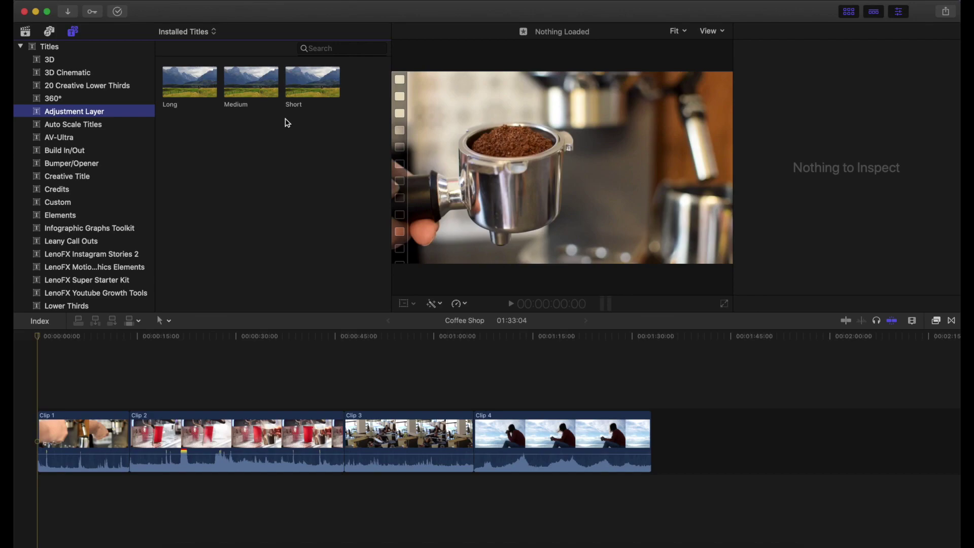
# Add the Medium and Long adjustment layers above the start of Clip 2 and extend the Long one to 13:12
pyautogui.click(246, 80)
pyautogui.moveTo(245, 80); pyautogui.dragTo(146, 388)
pyautogui.click(175, 77)
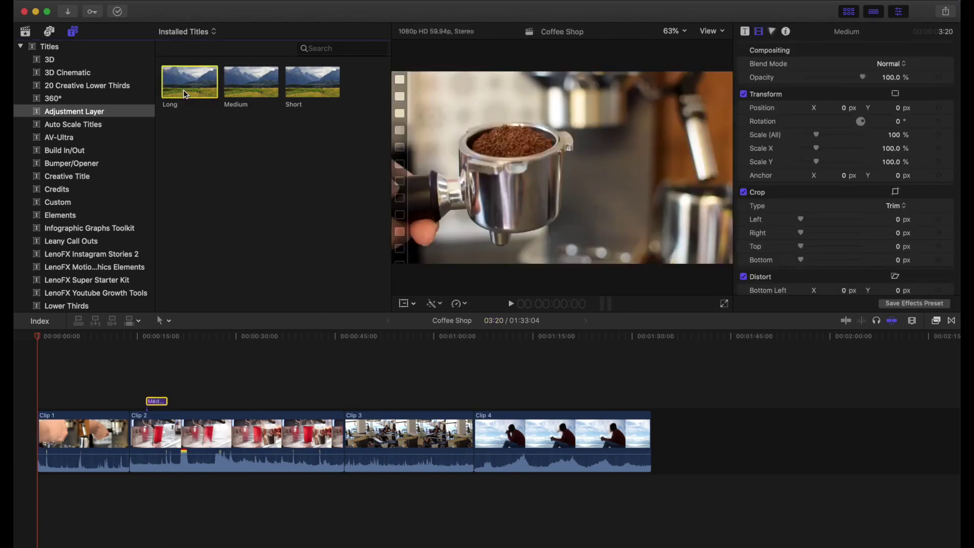
pyautogui.moveTo(176, 77); pyautogui.dragTo(152, 386)
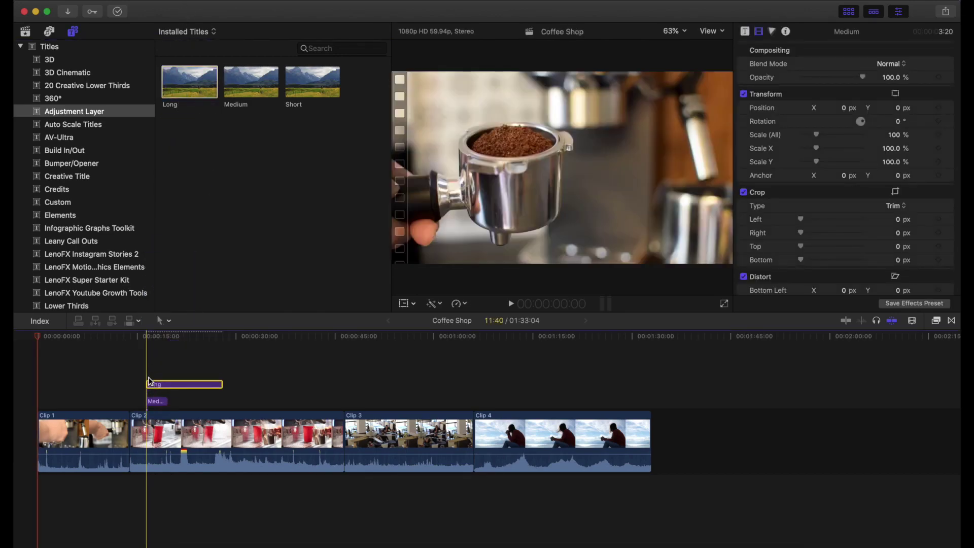
pyautogui.moveTo(220, 387)
pyautogui.mouseDown()
pyautogui.moveTo(278, 387)
pyautogui.moveTo(202, 387)
pyautogui.moveTo(270, 386)
pyautogui.moveTo(232, 387)
pyautogui.mouseUp()
# Delete the Medium adjustment layer and shift the Long one further along so it sits above the middle of Clip 2
pyautogui.click(158, 406)
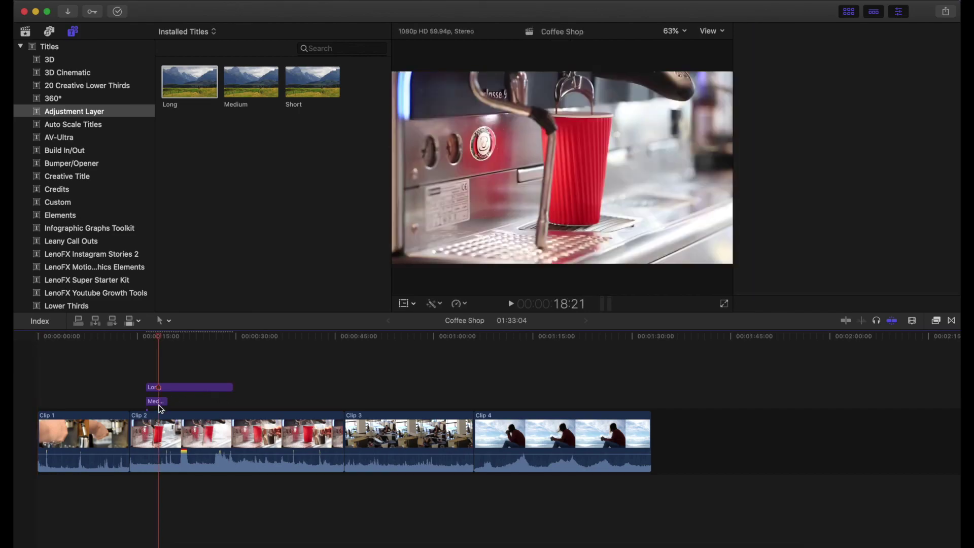
pyautogui.click(184, 393)
pyautogui.click(162, 404)
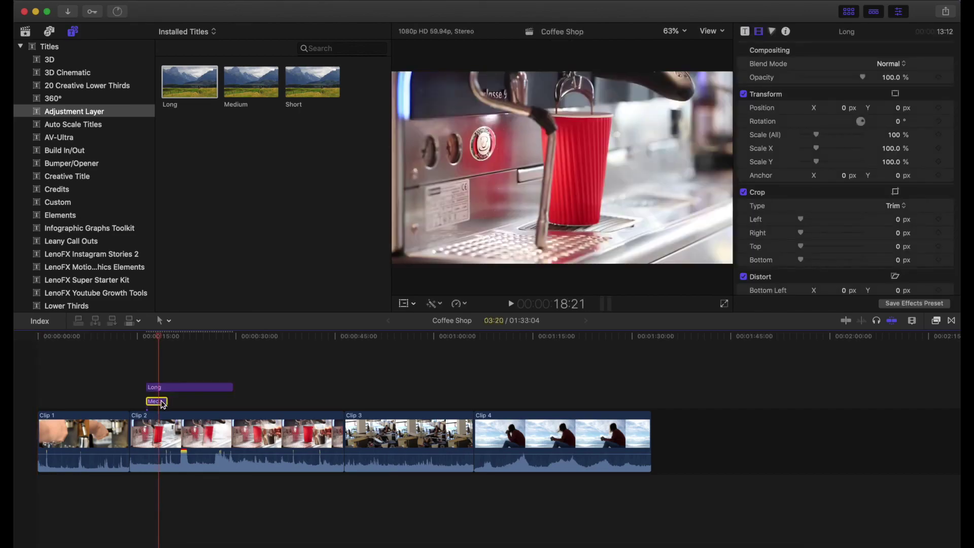
pyautogui.press('Delete')
pyautogui.moveTo(188, 405); pyautogui.dragTo(219, 404)
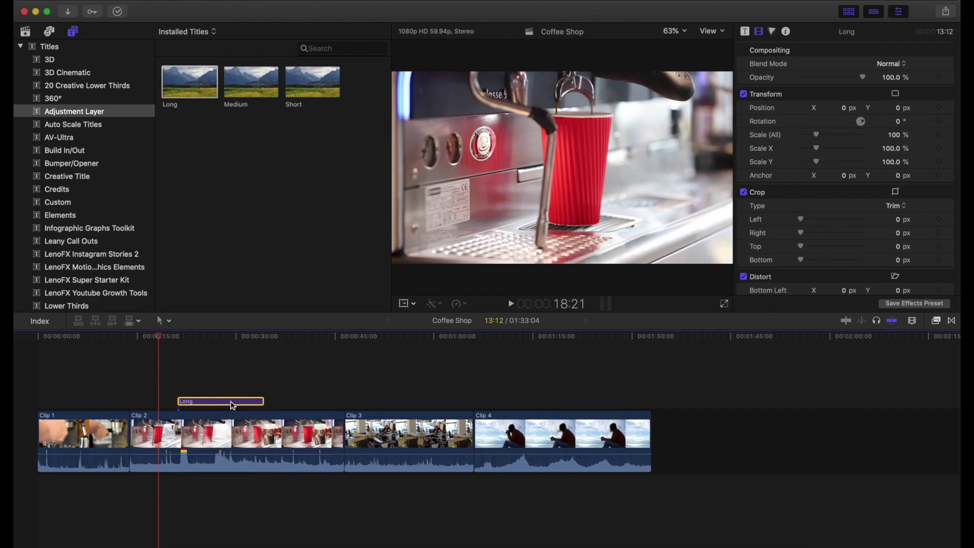
# Set the overall scale of the Long adjustment layer to 150%, with the playhead at 27:35 within it
pyautogui.moveTo(161, 340); pyautogui.dragTo(220, 342)
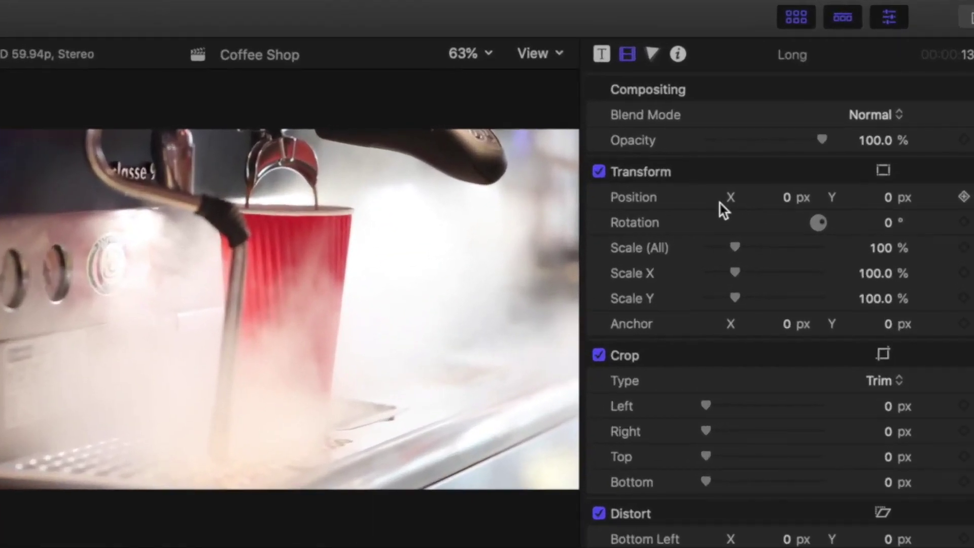
pyautogui.moveTo(739, 248); pyautogui.dragTo(751, 249)
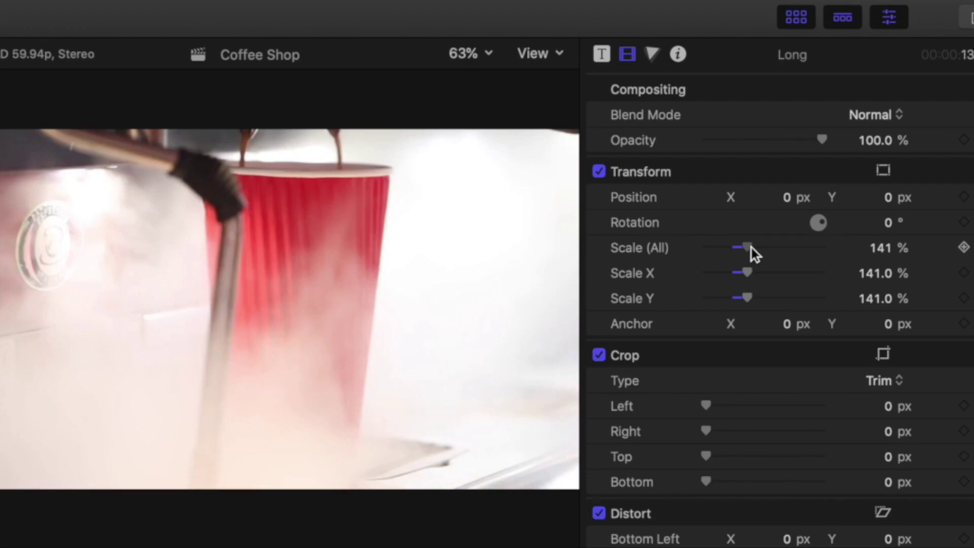
pyautogui.click(885, 248)
pyautogui.press('BackSpace')
pyautogui.write('150')
pyautogui.press('Return')
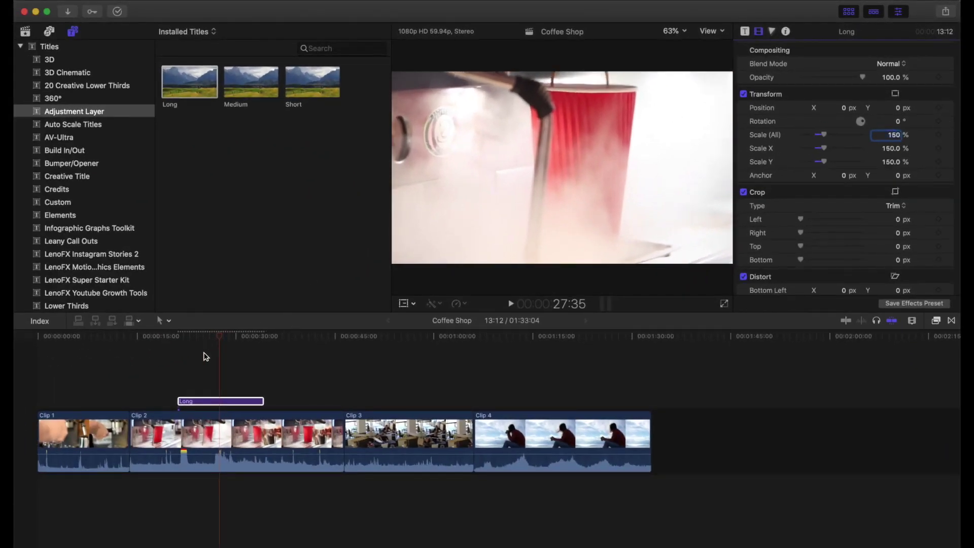
# Move the scaled adjustment layer across the cut between Clip 2 and Clip 3 and skim the footage beneath it
pyautogui.moveTo(217, 338); pyautogui.dragTo(159, 345)
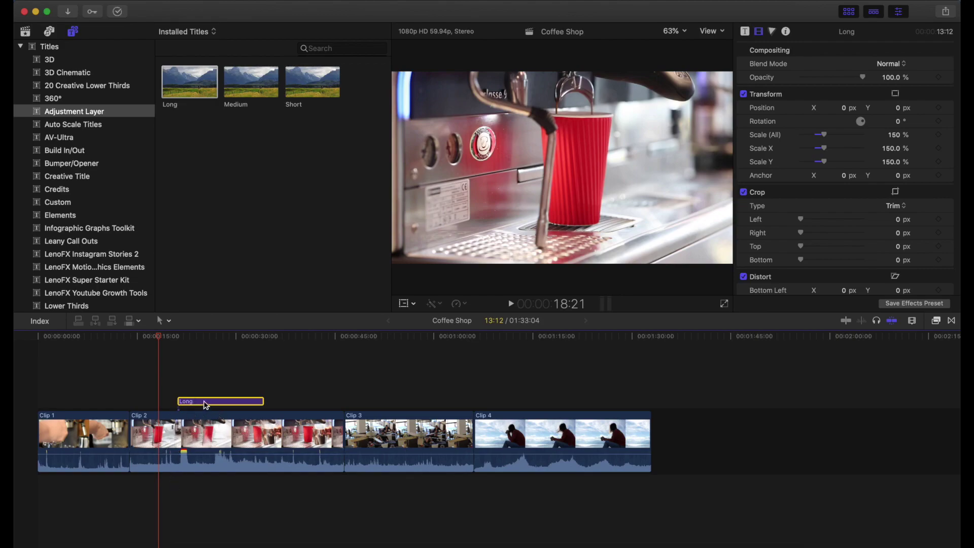
pyautogui.moveTo(158, 341); pyautogui.dragTo(313, 354)
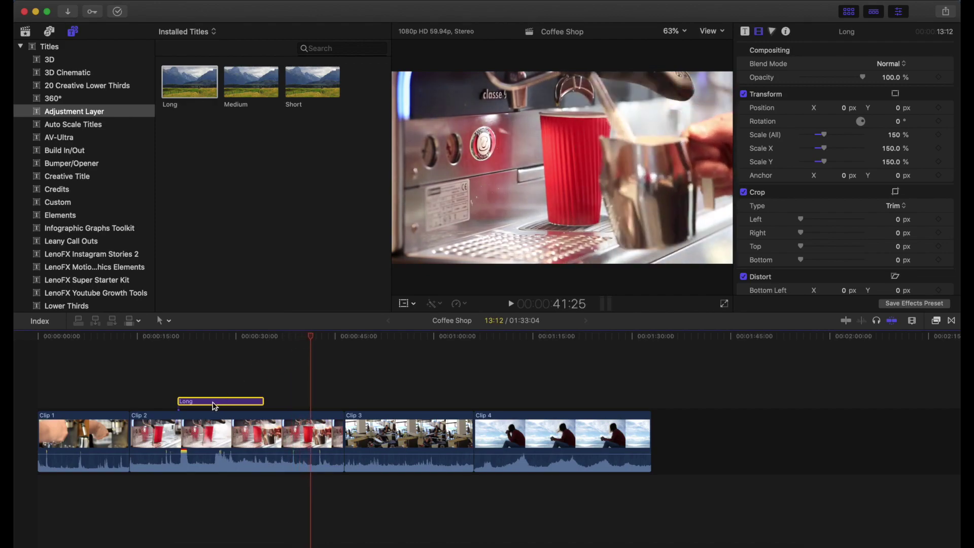
pyautogui.moveTo(211, 406); pyautogui.dragTo(327, 395)
pyautogui.moveTo(314, 342); pyautogui.dragTo(405, 352)
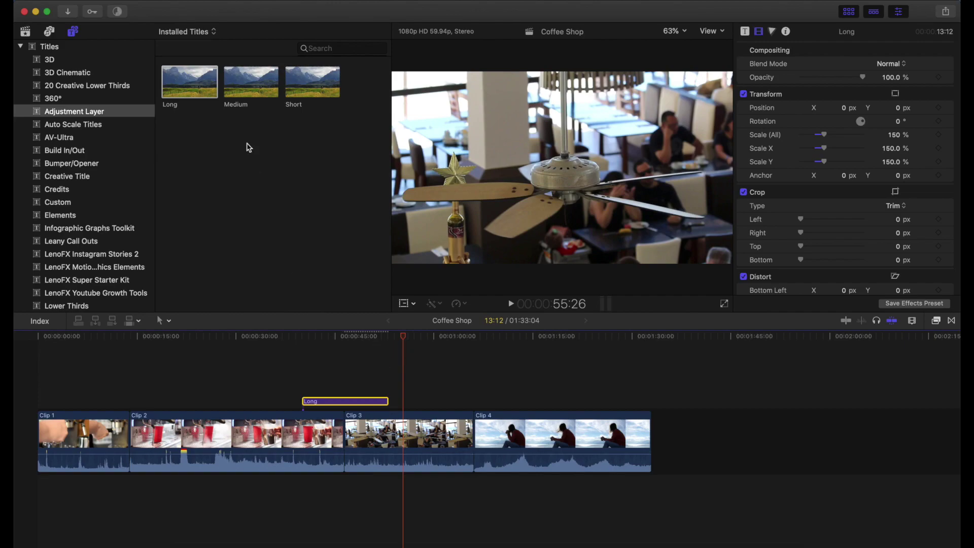
# Add another Long adjustment layer across the cut between Clip 1 and Clip 2 and select it
pyautogui.moveTo(190, 76); pyautogui.dragTo(99, 381)
pyautogui.click(88, 391)
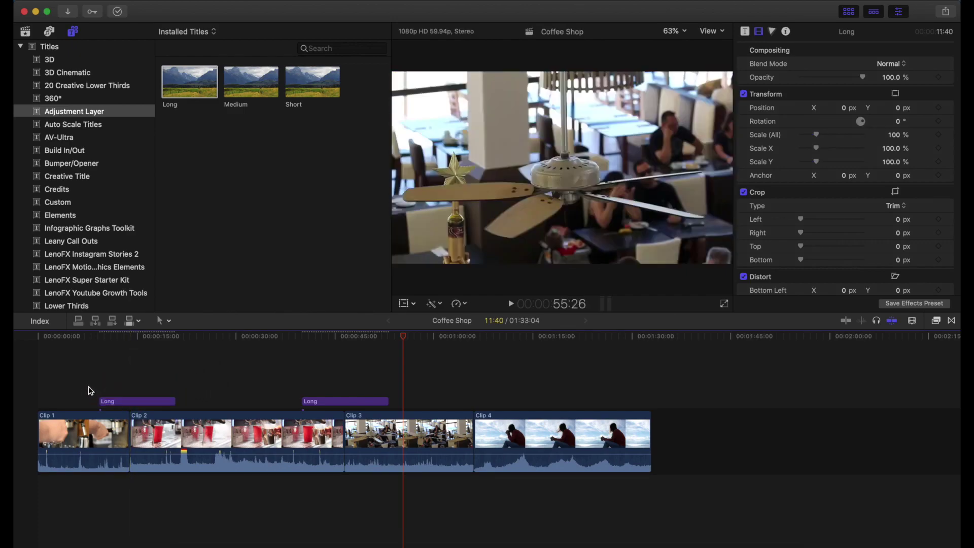
pyautogui.click(120, 401)
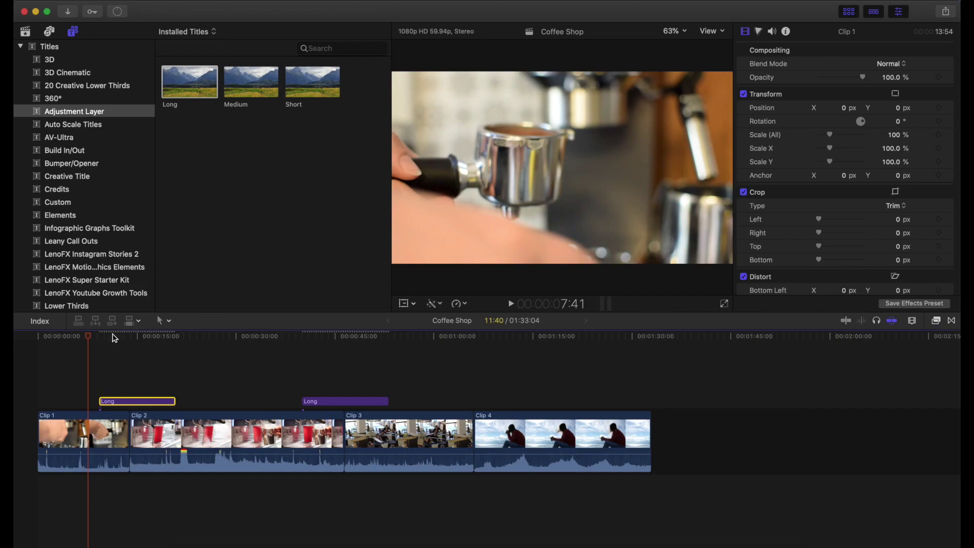
# Apply the Gaussian blur effect to the adjustment layer over Clip 1 and Clip 2 and skim through the result
pyautogui.click(112, 336)
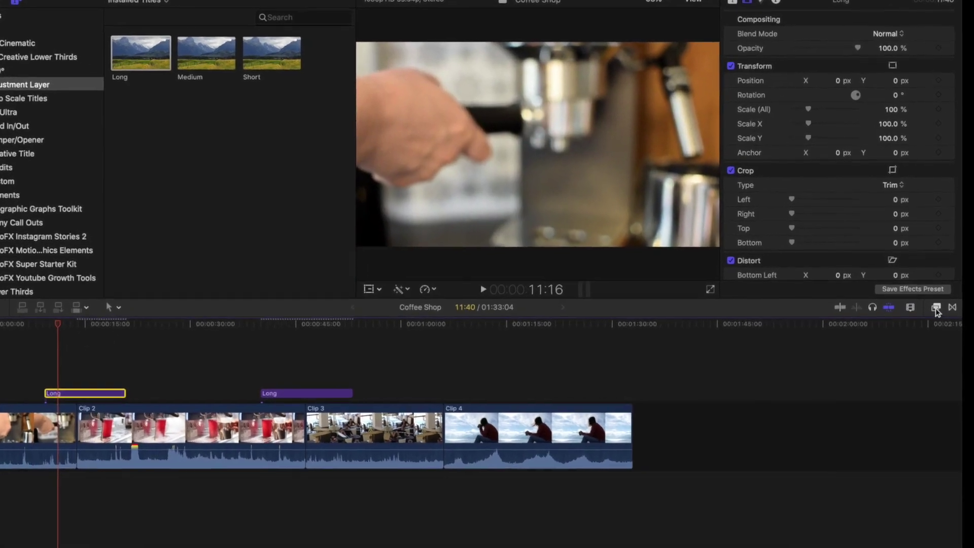
pyautogui.click(936, 321)
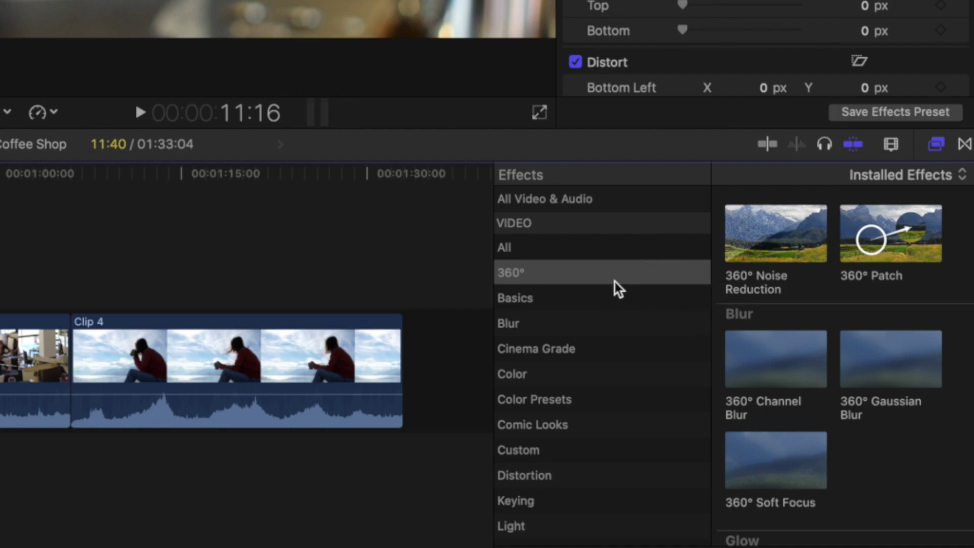
pyautogui.click(558, 321)
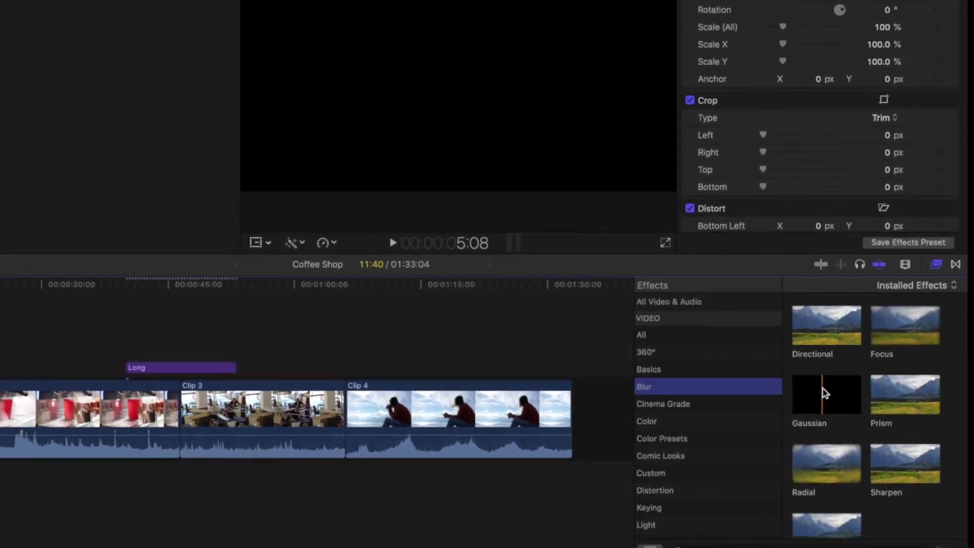
pyautogui.moveTo(825, 394); pyautogui.dragTo(125, 403)
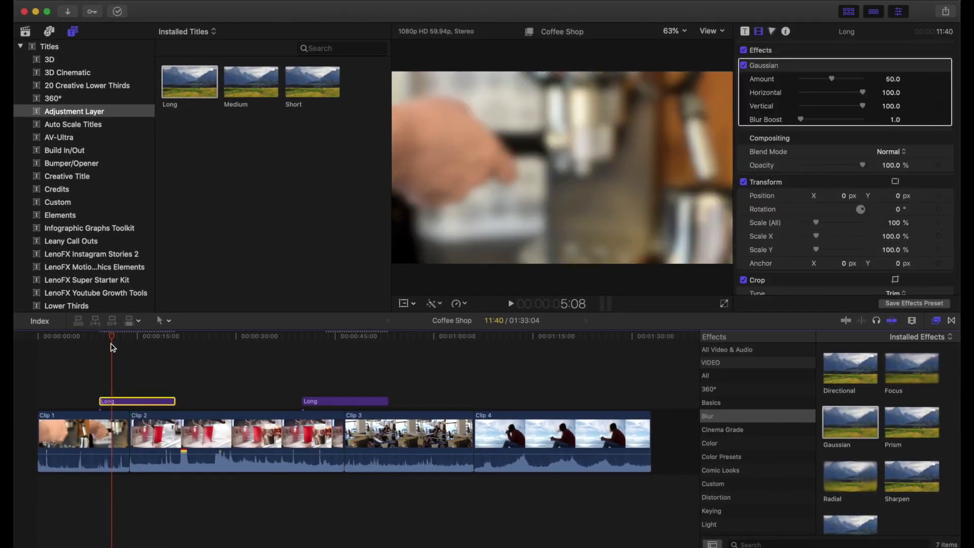
pyautogui.moveTo(111, 344); pyautogui.dragTo(198, 350)
# Shorten the blurred adjustment layer to 6:48, stack it above the start of the scaled layer, and preview the combination
pyautogui.moveTo(176, 401); pyautogui.dragTo(331, 397)
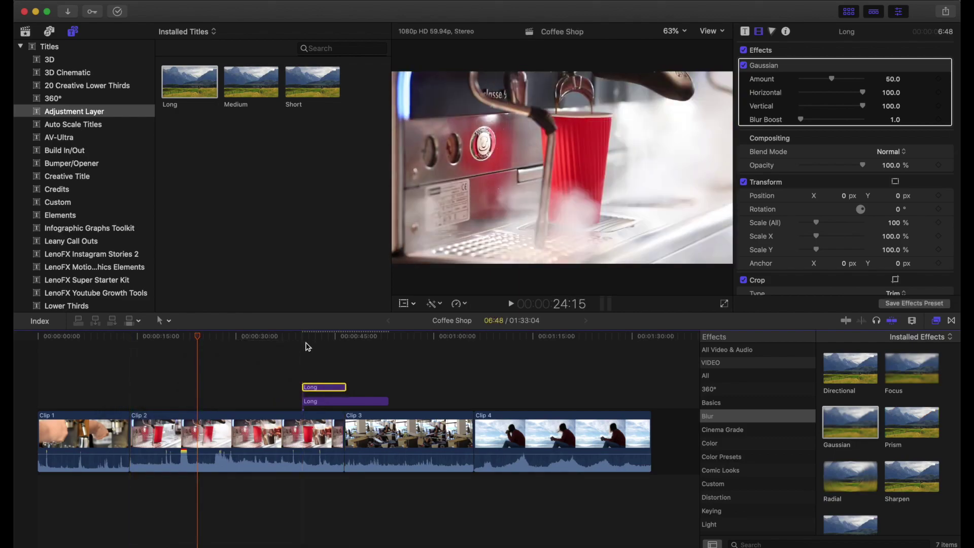
pyautogui.click(301, 339)
pyautogui.moveTo(307, 339)
pyautogui.mouseDown()
pyautogui.moveTo(335, 338)
pyautogui.moveTo(324, 339)
pyautogui.mouseUp()
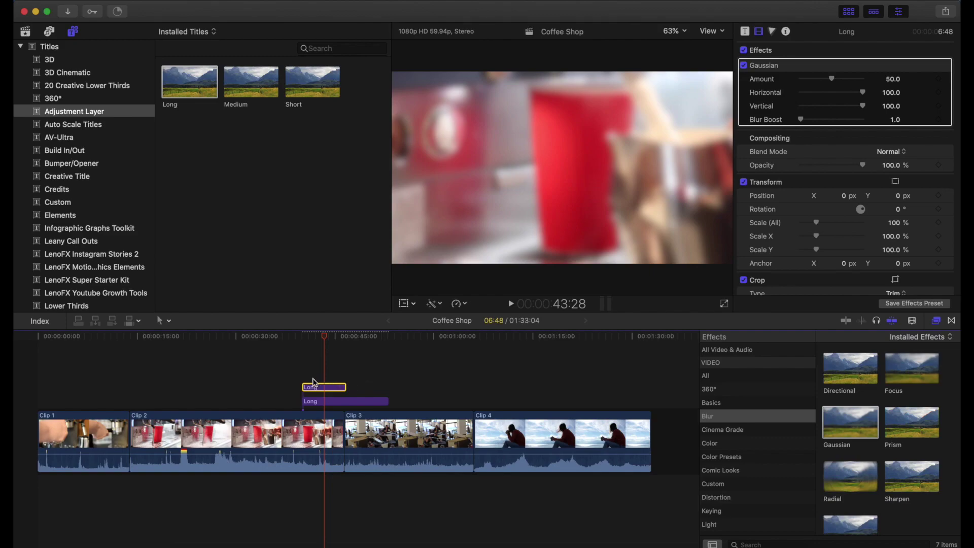
# Copy both stacked adjustment layers, paste them at 1:02:11 across the cut between Clip 3 and Clip 4, and skim that section
pyautogui.moveTo(387, 368); pyautogui.dragTo(319, 406)
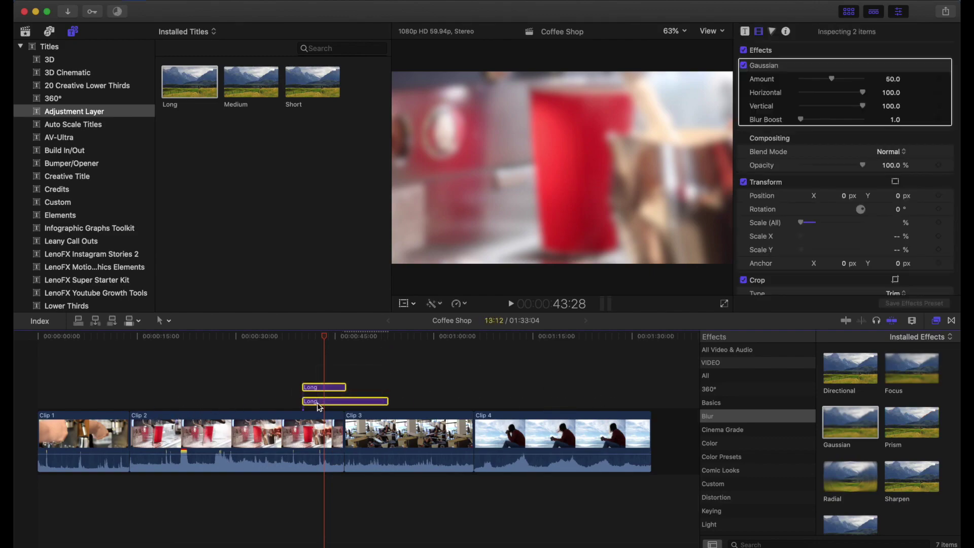
pyautogui.click(448, 390)
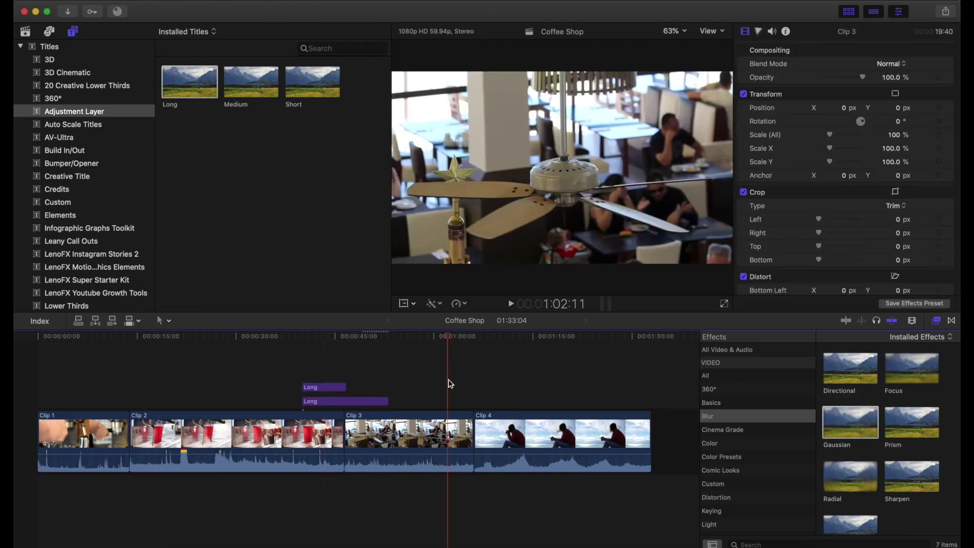
pyautogui.press('super+v')
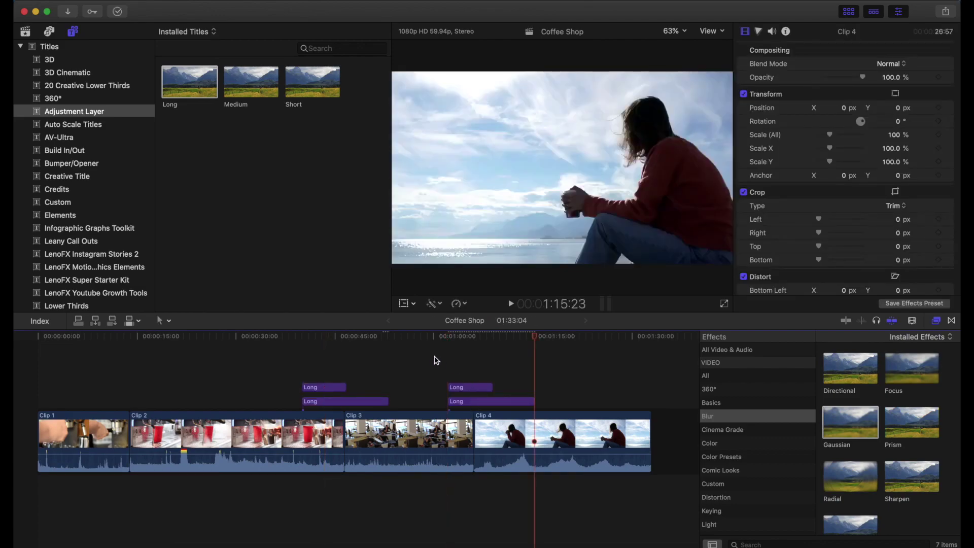
pyautogui.moveTo(416, 338); pyautogui.dragTo(559, 345)
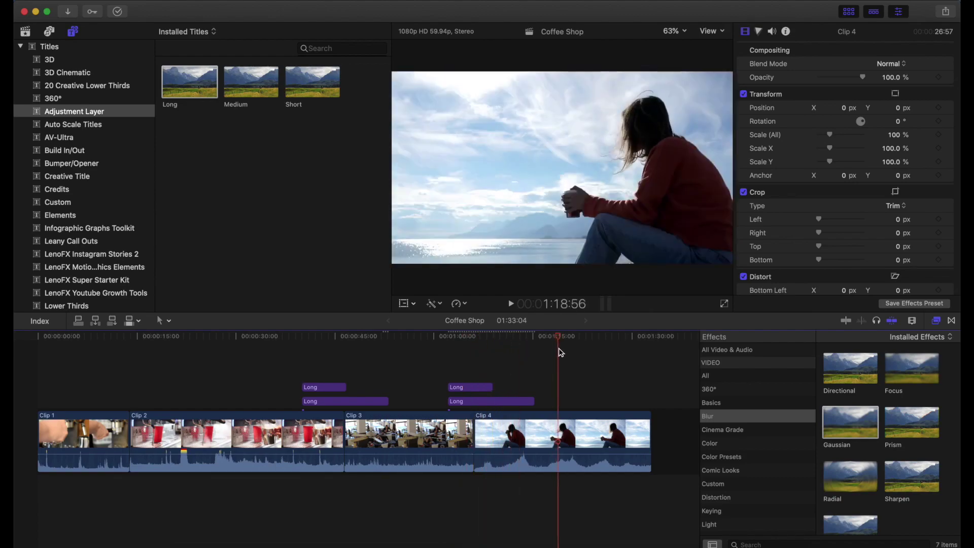
pyautogui.hscroll(2, 566, 398)
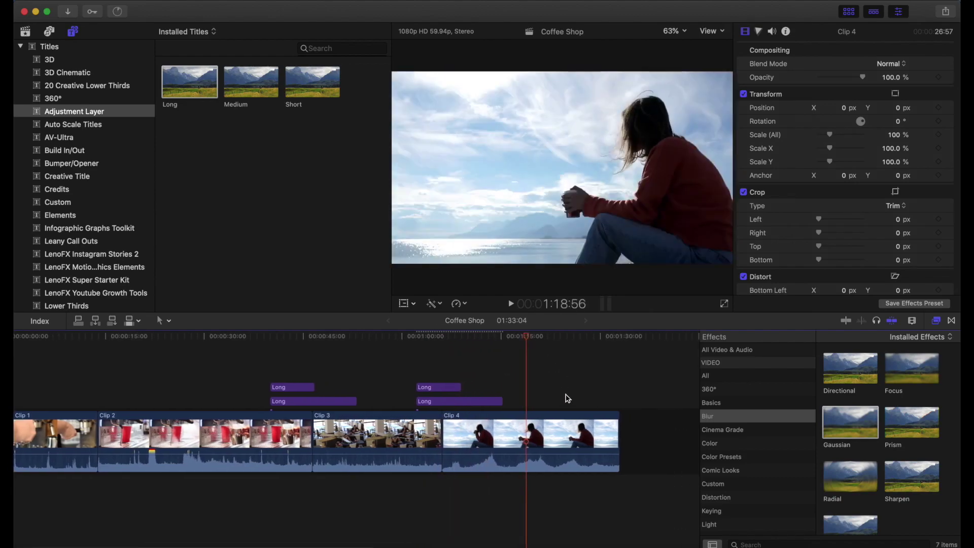
pyautogui.hscroll(-2, 566, 398)
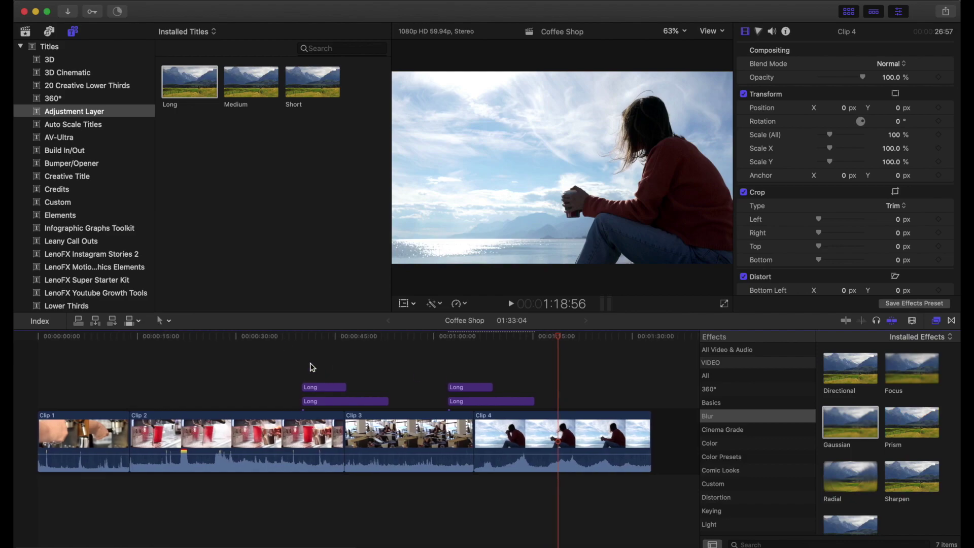